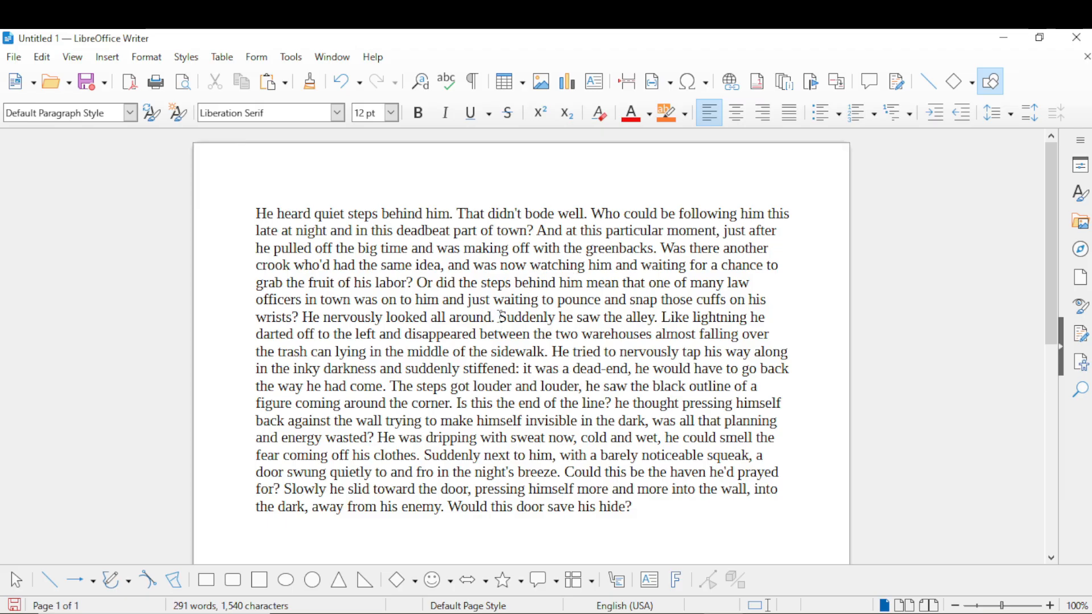
- Add a footnote to the word "Suddenly" before "he saw the alley", with the text "Suddenly- just in time"
{"action": "left_click_drag", "start_coordinate": [498, 317], "coordinate": [555, 318]}
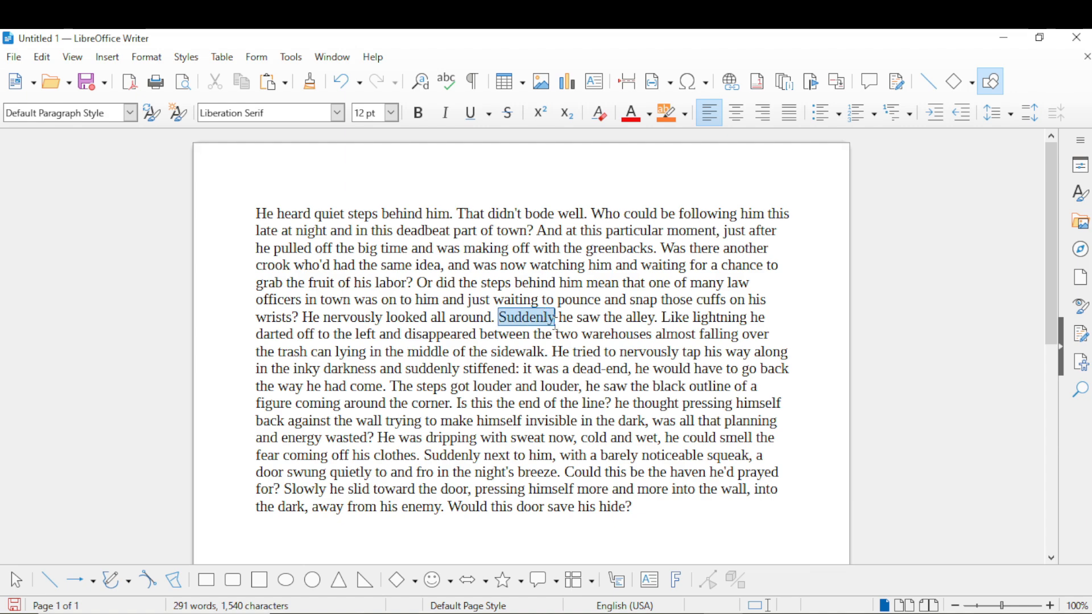
{"action": "mouse_move", "coordinate": [555, 321]}
{"action": "left_mouse_down"}
{"action": "mouse_move", "coordinate": [349, 230]}
{"action": "mouse_move", "coordinate": [506, 312]}
{"action": "mouse_move", "coordinate": [550, 317]}
{"action": "mouse_move", "coordinate": [557, 334]}
{"action": "mouse_move", "coordinate": [556, 318]}
{"action": "left_mouse_up"}
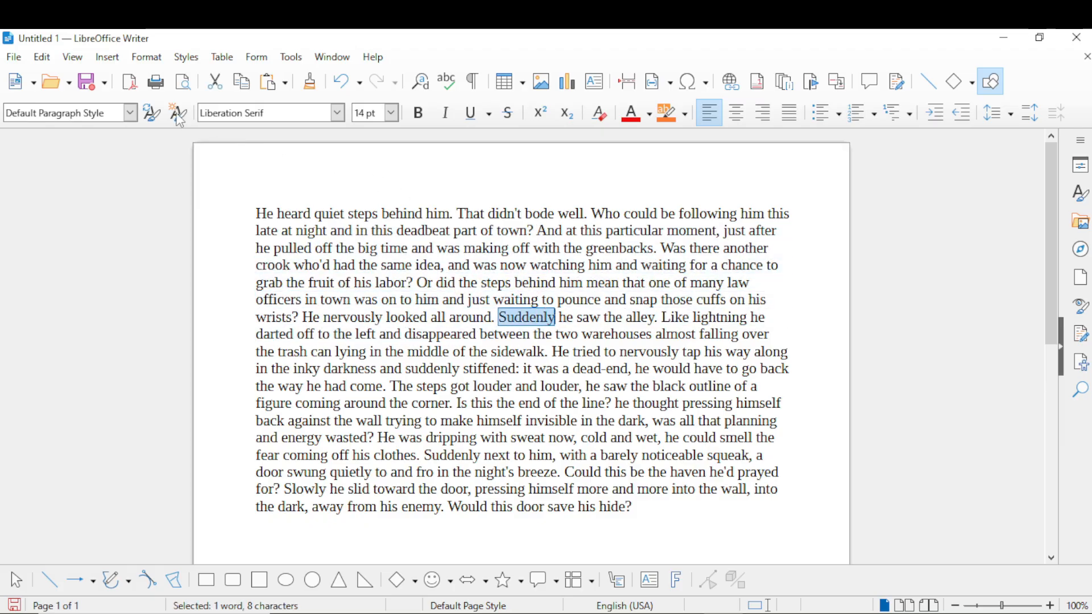
{"action": "left_click", "coordinate": [107, 62]}
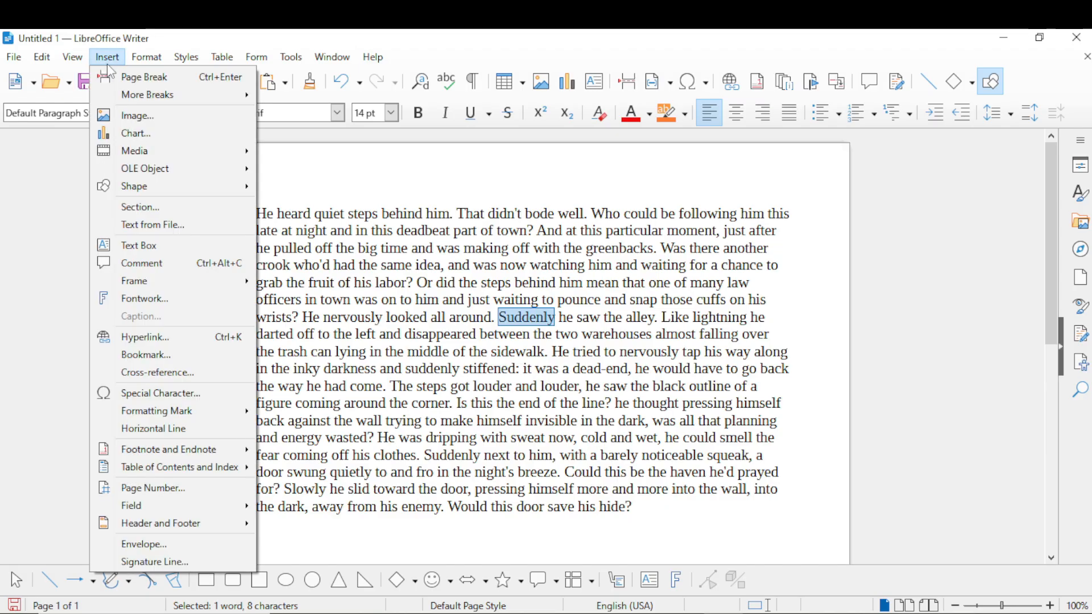
{"action": "mouse_move", "coordinate": [167, 455]}
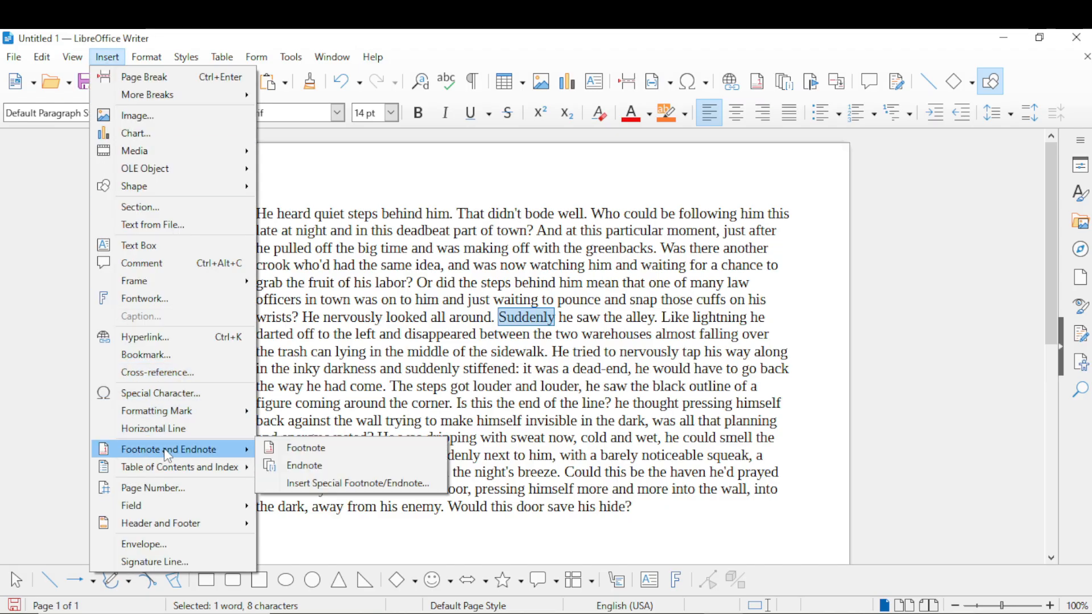
{"action": "left_click", "coordinate": [287, 448]}
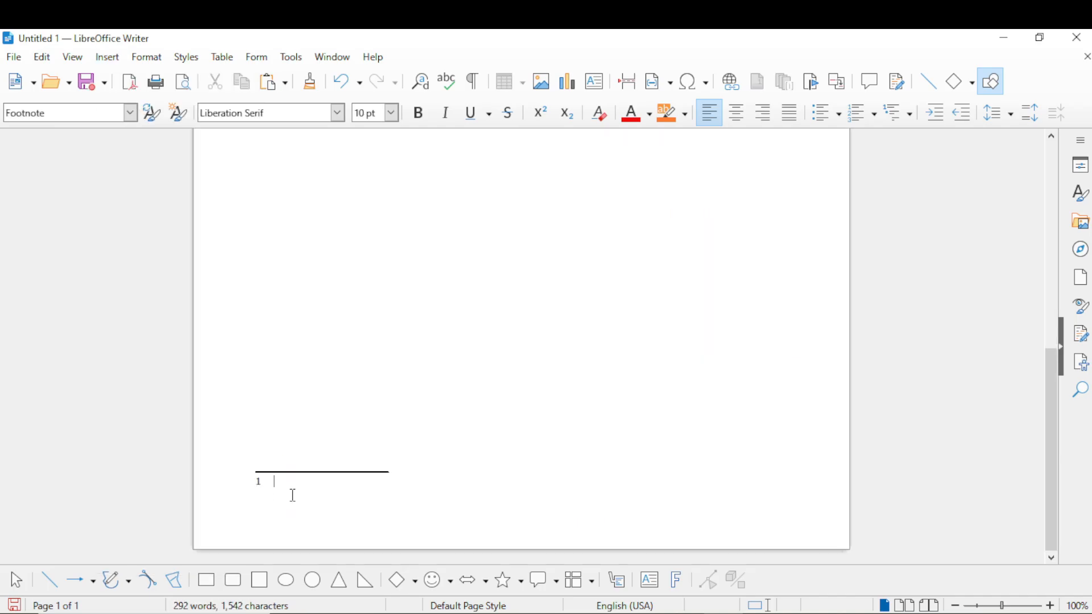
{"action": "type", "text": "Suddenly- j"}
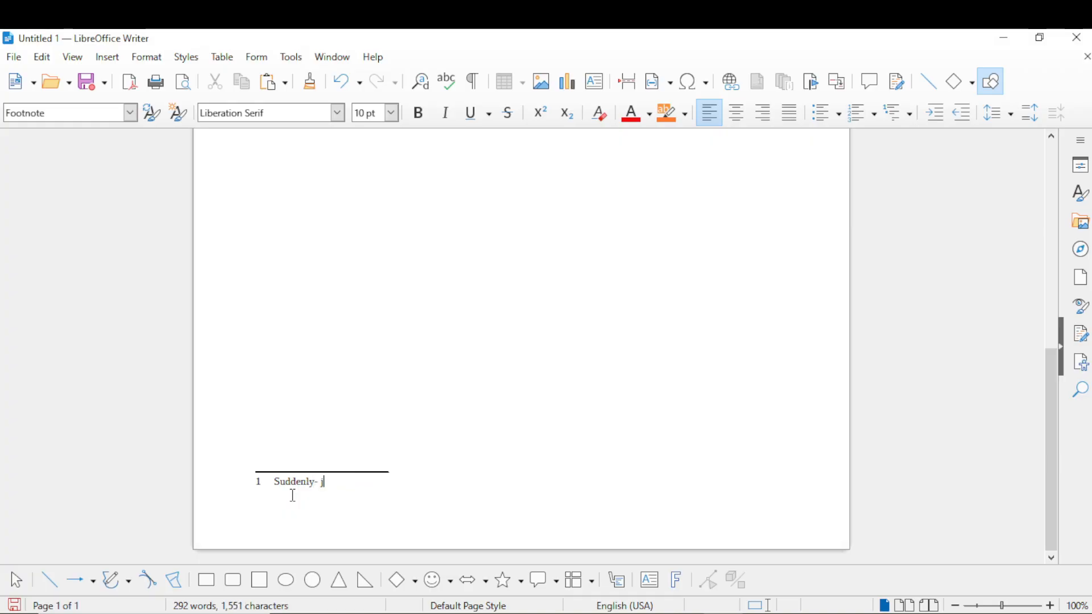
{"action": "type", "text": "ust in time"}
{"action": "left_click", "coordinate": [438, 417]}
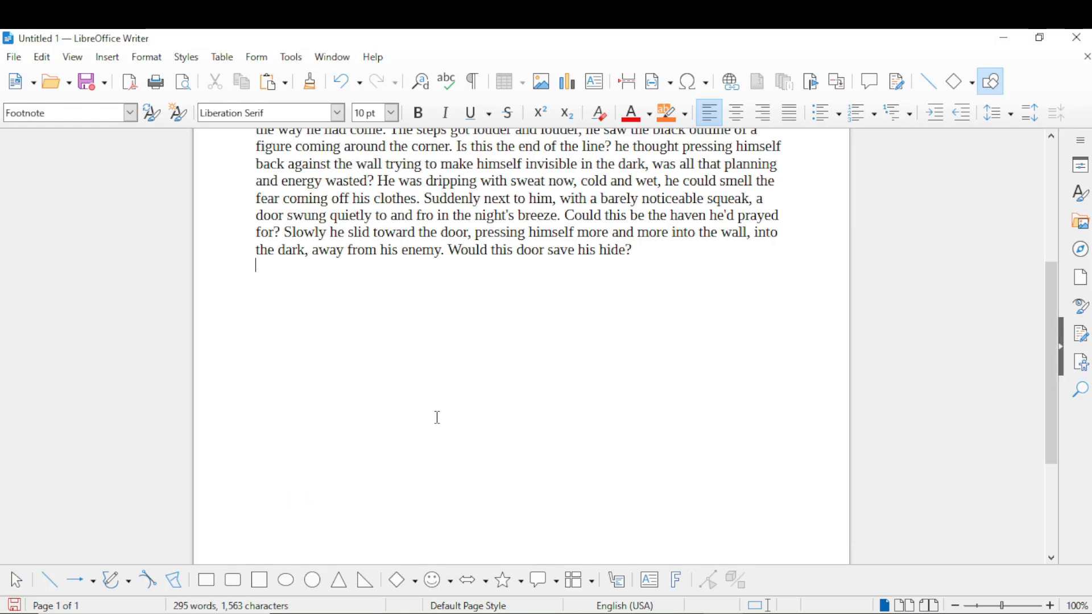
- Enlarge the view to 120% and follow the footnote marker on "Suddenly" to its note and back to the body text
{"action": "scroll", "coordinate": [473, 383], "scroll_direction": "up", "scroll_amount": 5}
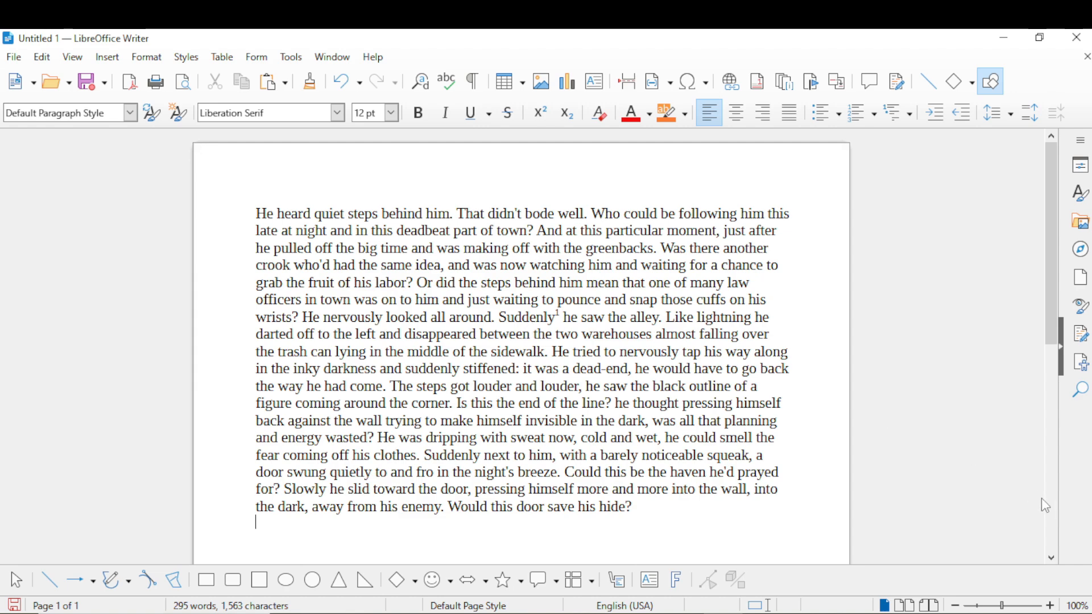
{"action": "left_click", "coordinate": [1049, 606]}
{"action": "left_click", "coordinate": [1049, 606]}
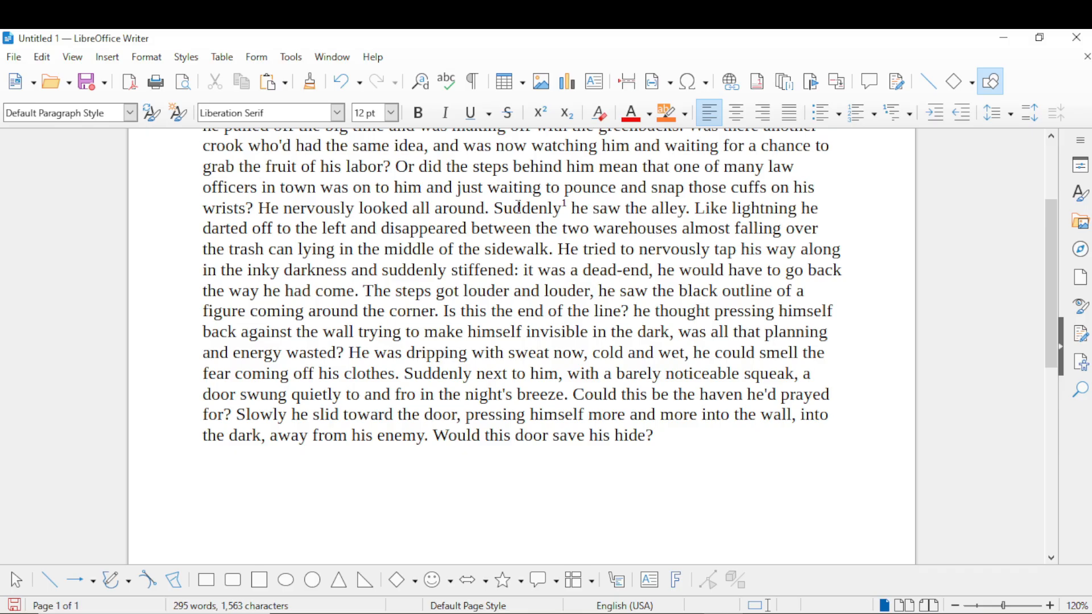
{"action": "left_click", "coordinate": [565, 212]}
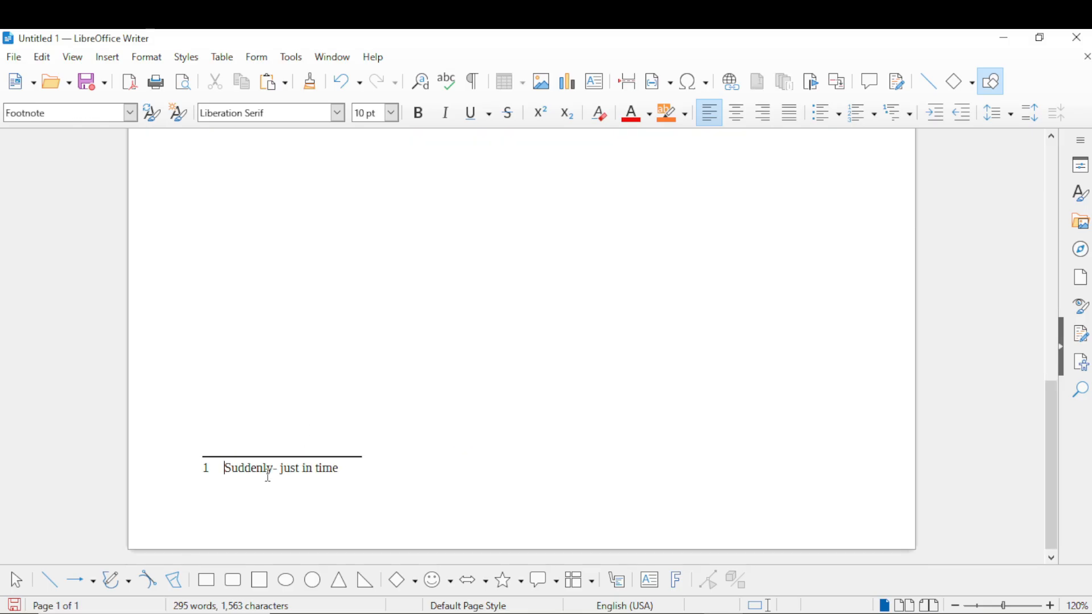
{"action": "left_click", "coordinate": [206, 479]}
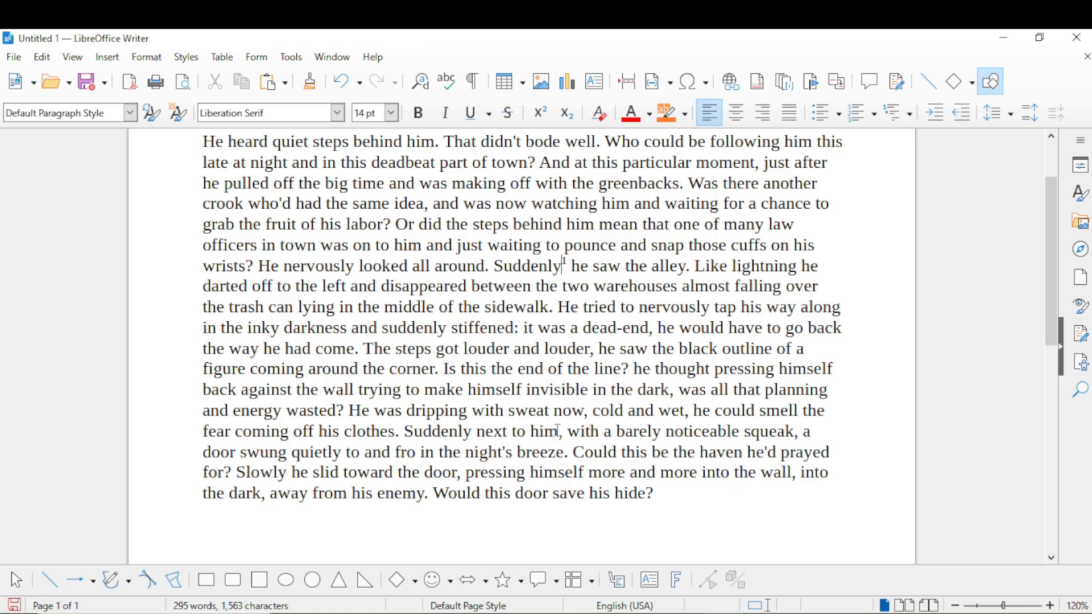
- Add the footnote "Now- right now" to the word "now" after "dripping with sweat", and follow its marker to the note and back
{"action": "left_click_drag", "start_coordinate": [553, 411], "coordinate": [584, 413]}
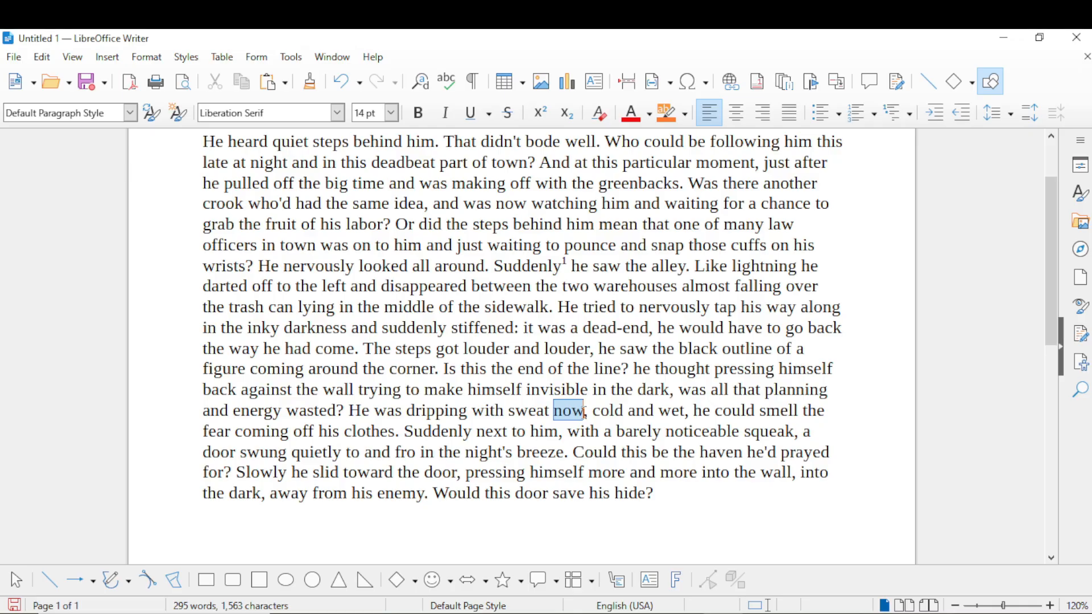
{"action": "left_click", "coordinate": [108, 57]}
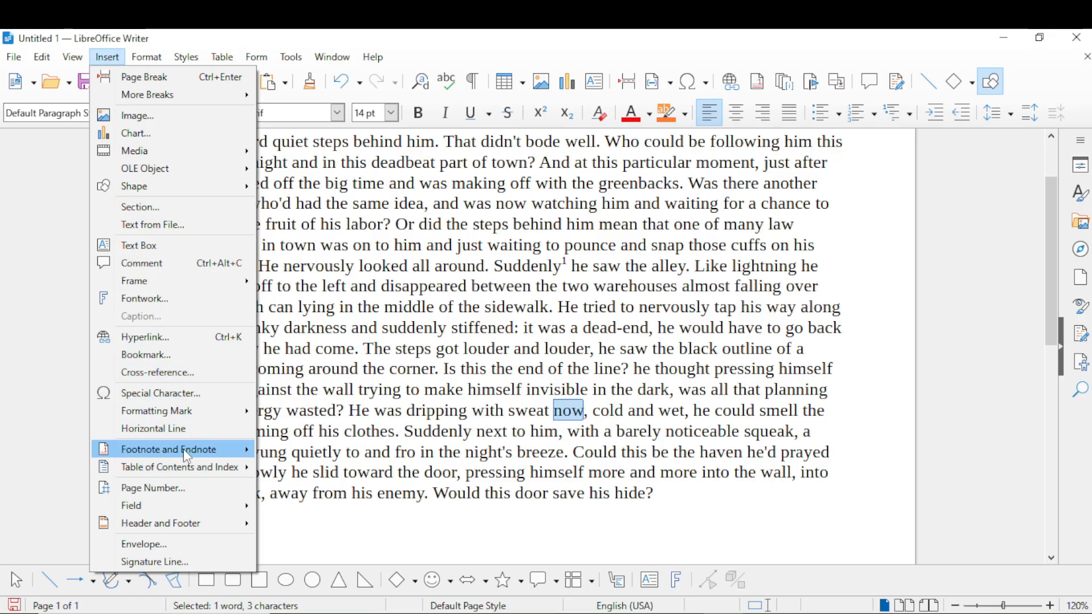
{"action": "mouse_move", "coordinate": [184, 449]}
{"action": "left_click", "coordinate": [276, 448]}
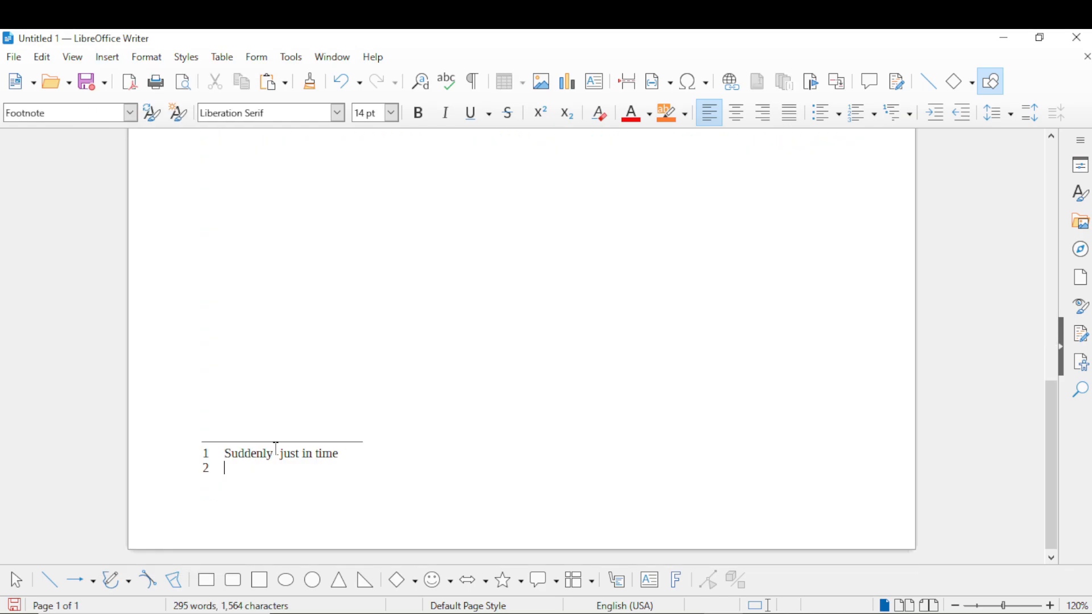
{"action": "type", "text": "now- jus"}
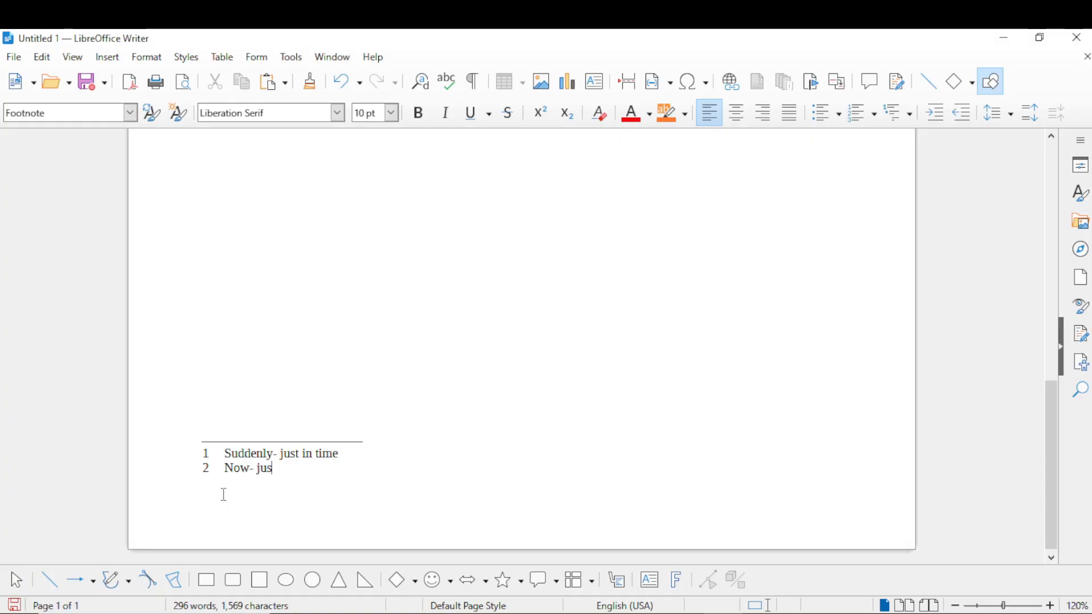
{"action": "key", "text": "BackSpace"}
{"action": "key", "text": "BackSpace"}
{"action": "key", "text": "BackSpace"}
{"action": "type", "text": "right now"}
{"action": "left_click", "coordinate": [335, 408]}
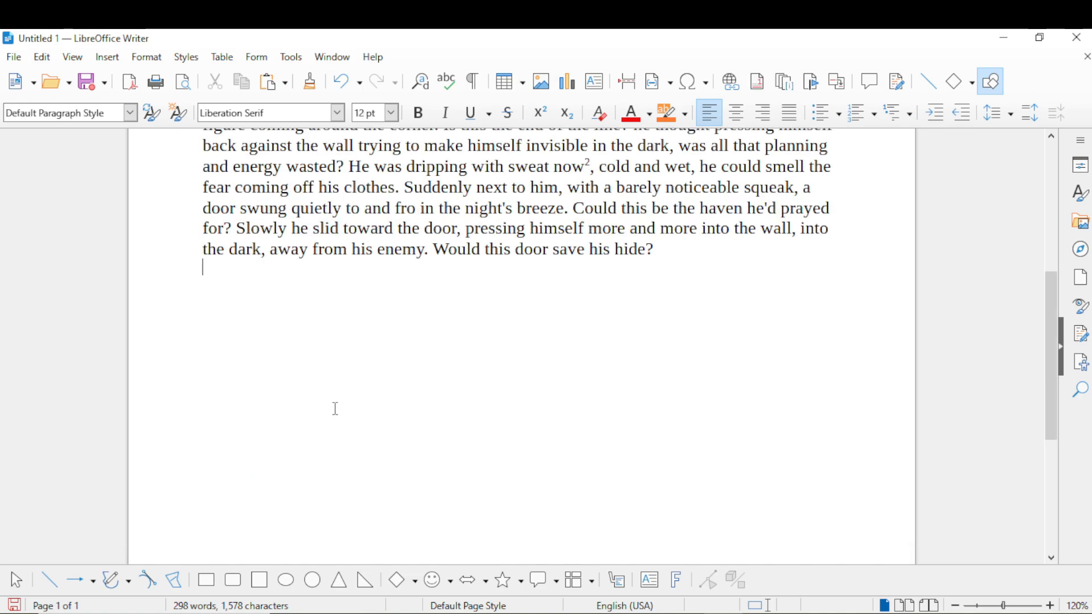
{"action": "left_click", "coordinate": [587, 167]}
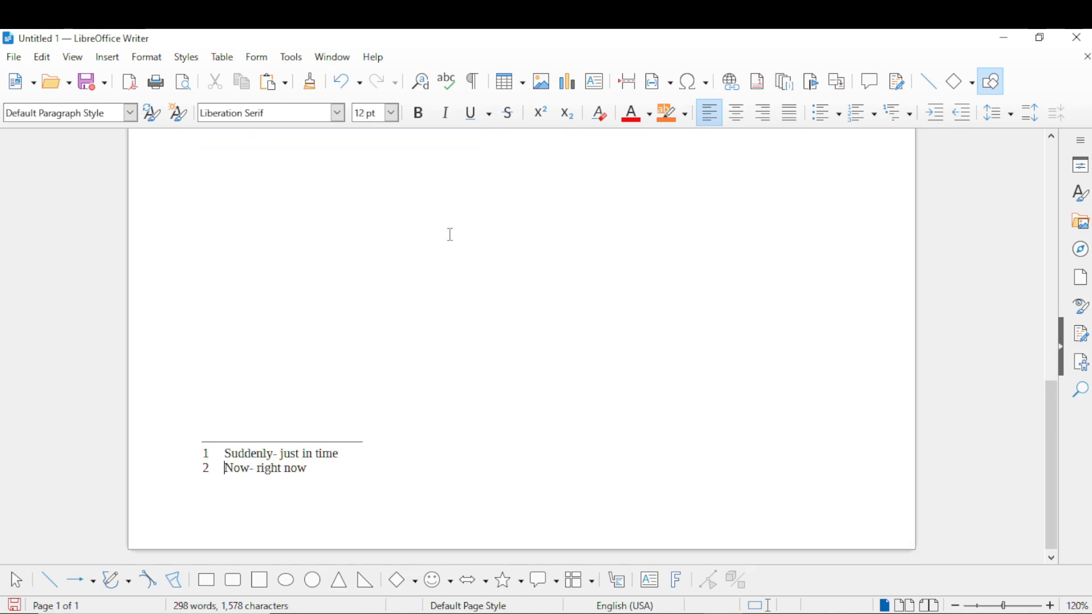
{"action": "left_click", "coordinate": [208, 480]}
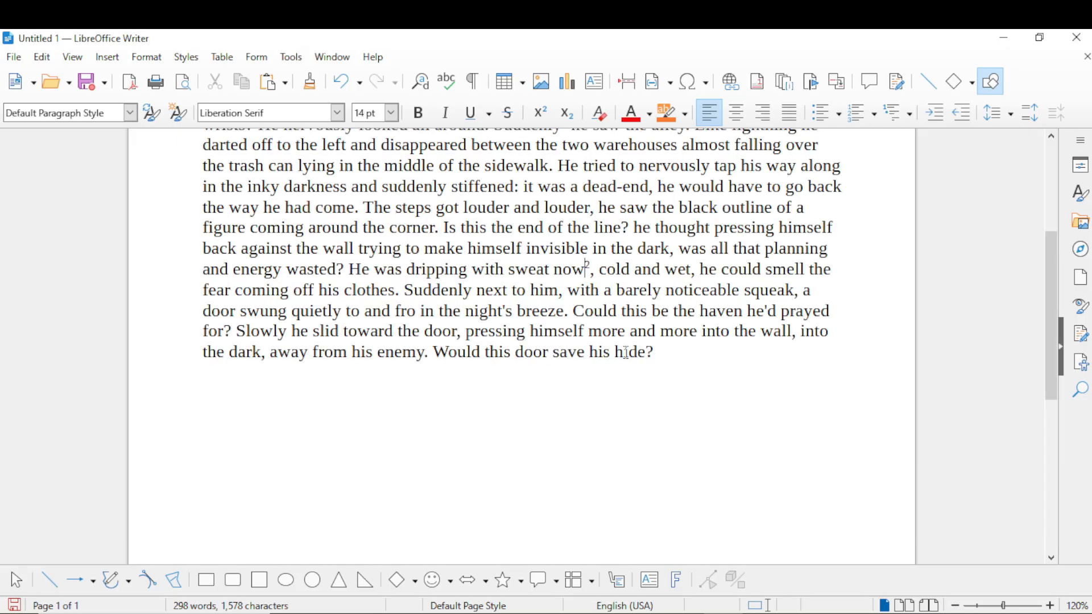
- Copy the whole text with its footnotes and paste it on a new page after a page break at the document's end
{"action": "key", "text": "Up"}
{"action": "key", "text": "Up"}
{"action": "key", "text": "Up"}
{"action": "key", "text": "Up"}
{"action": "key", "text": "Up"}
{"action": "key", "text": "Up"}
{"action": "key", "text": "Up"}
{"action": "key", "text": "Up"}
{"action": "key", "text": "Up"}
{"action": "key", "text": "Up"}
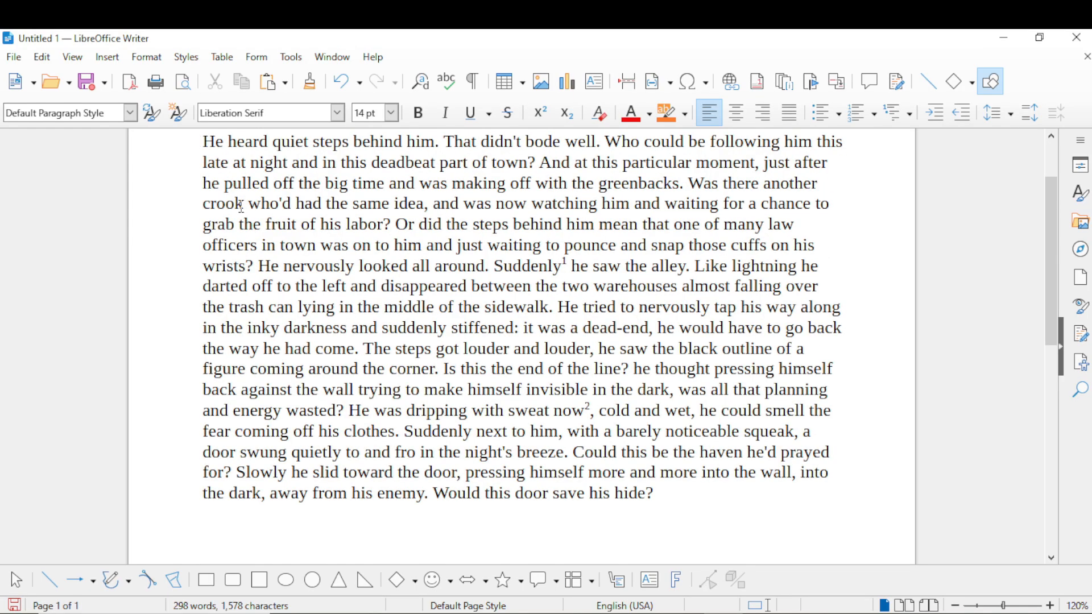
{"action": "key", "text": "ctrl+a"}
{"action": "key", "text": "ctrl+End"}
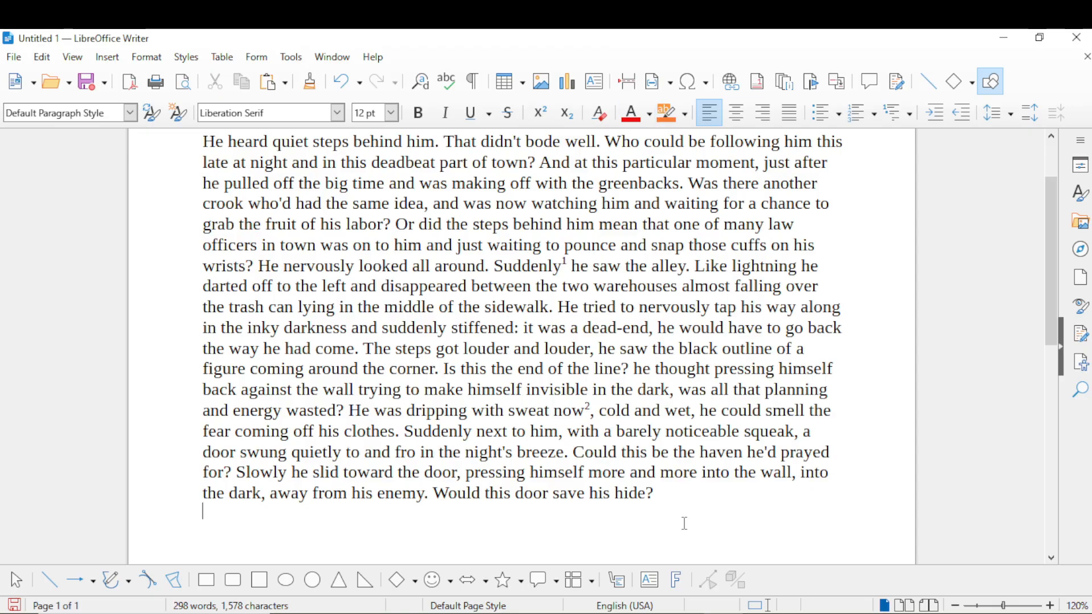
{"action": "key", "text": "ctrl+Return"}
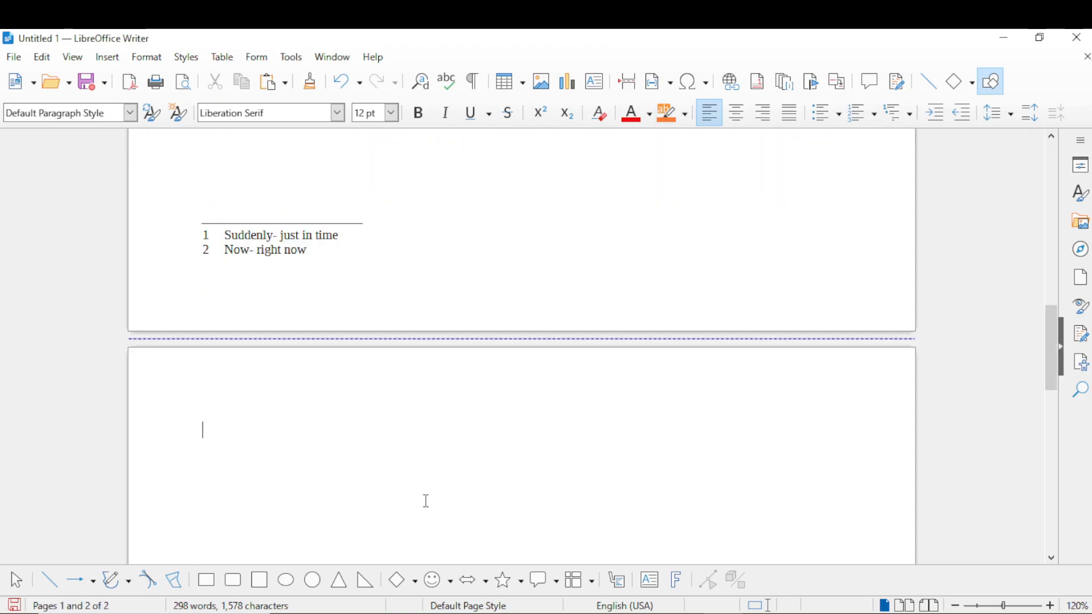
{"action": "key", "text": "ctrl+v"}
{"action": "key", "text": "Up"}
{"action": "key", "text": "Up"}
{"action": "key", "text": "Up"}
{"action": "key", "text": "Up"}
{"action": "key", "text": "Up"}
{"action": "key", "text": "Up"}
{"action": "key", "text": "Up"}
{"action": "key", "text": "Up"}
{"action": "key", "text": "Up"}
{"action": "key", "text": "Up"}
{"action": "key", "text": "Up"}
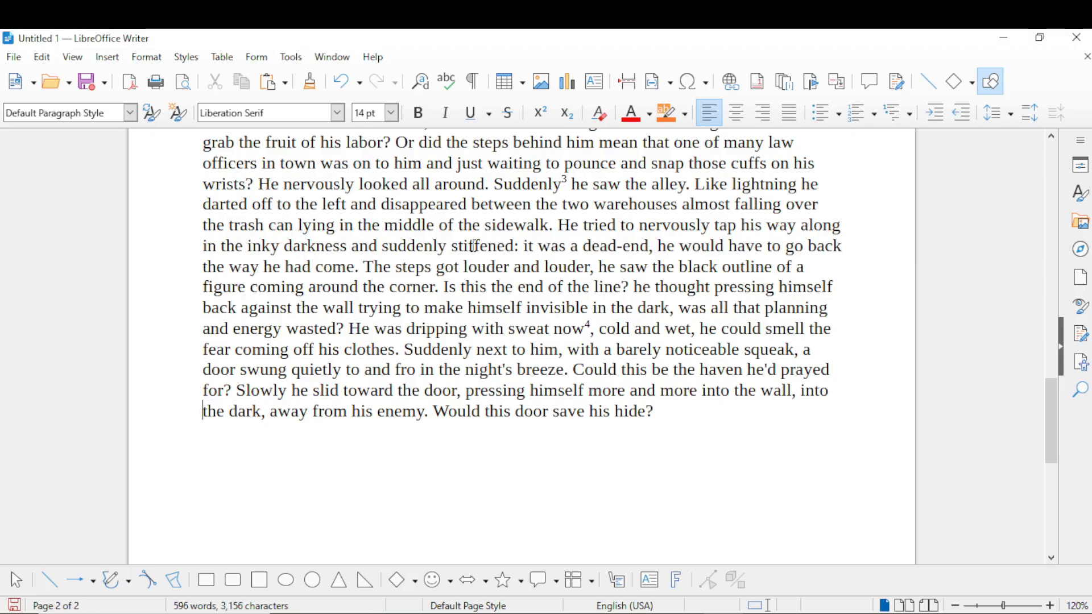
- Insert an endnote at the word "middle" in the first page's text
{"action": "key", "text": "ctrl+Home"}
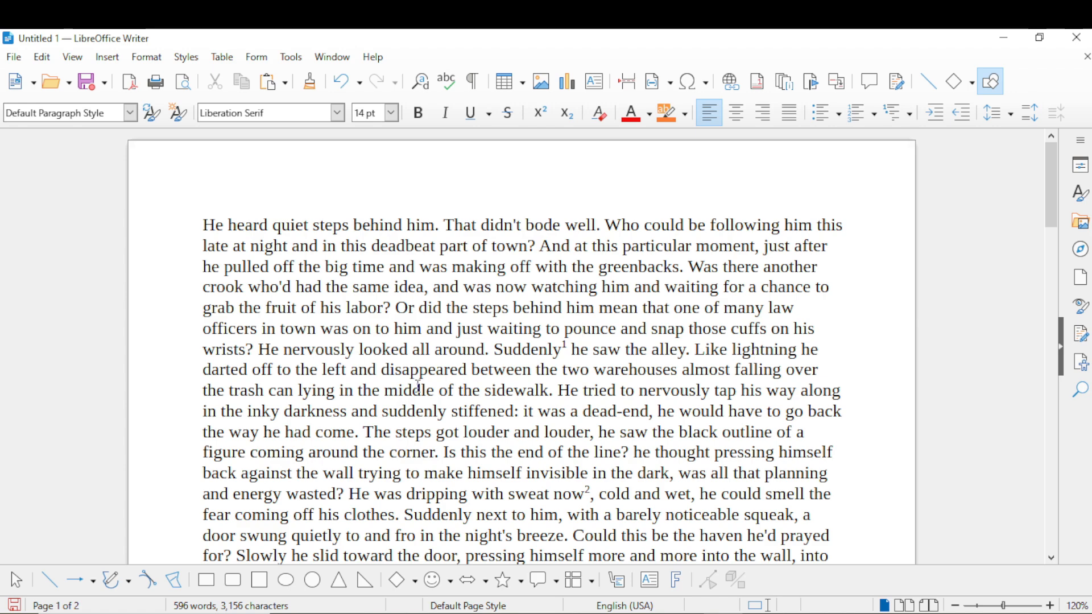
{"action": "left_click_drag", "start_coordinate": [385, 393], "coordinate": [432, 394]}
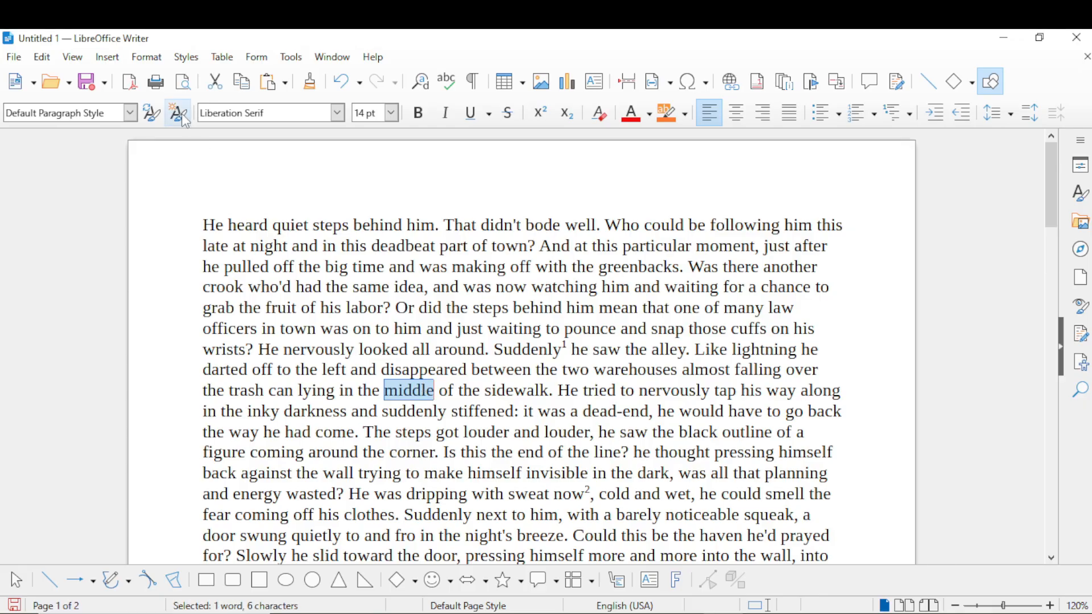
{"action": "left_click", "coordinate": [108, 58]}
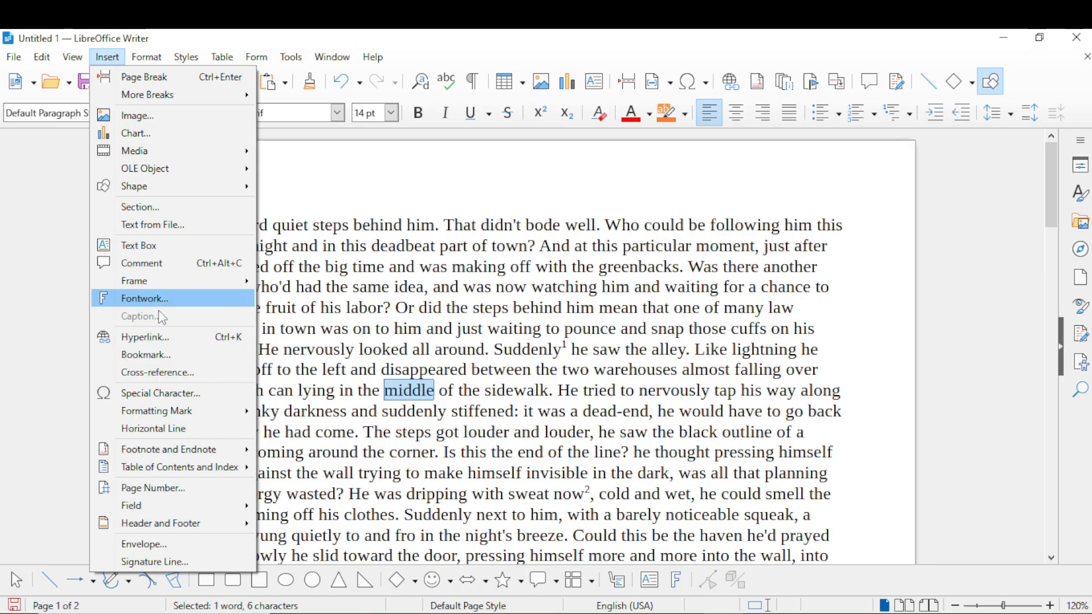
{"action": "mouse_move", "coordinate": [195, 459]}
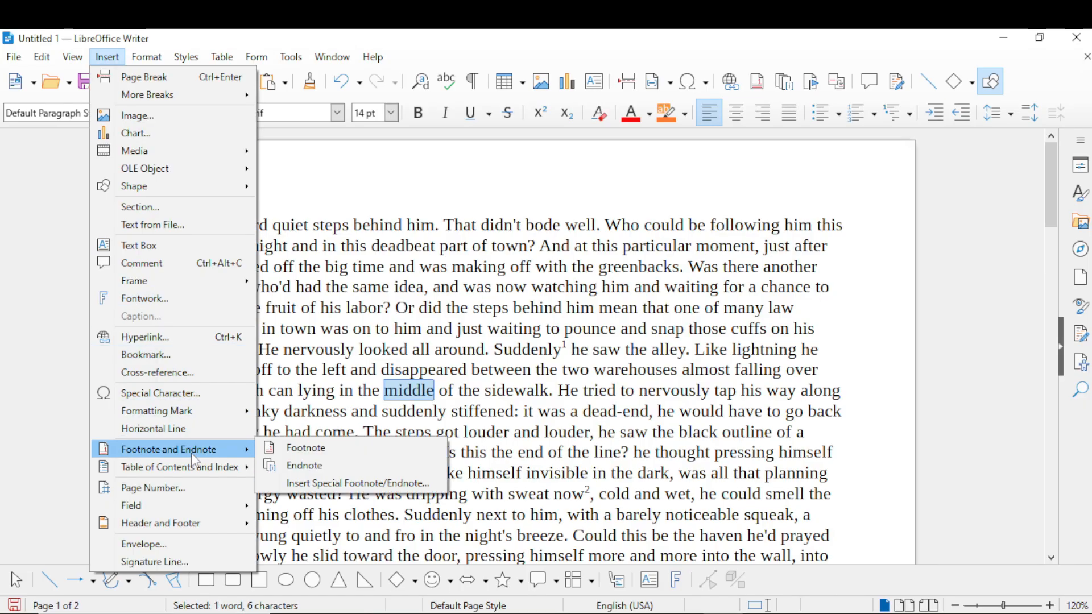
{"action": "left_click", "coordinate": [282, 467]}
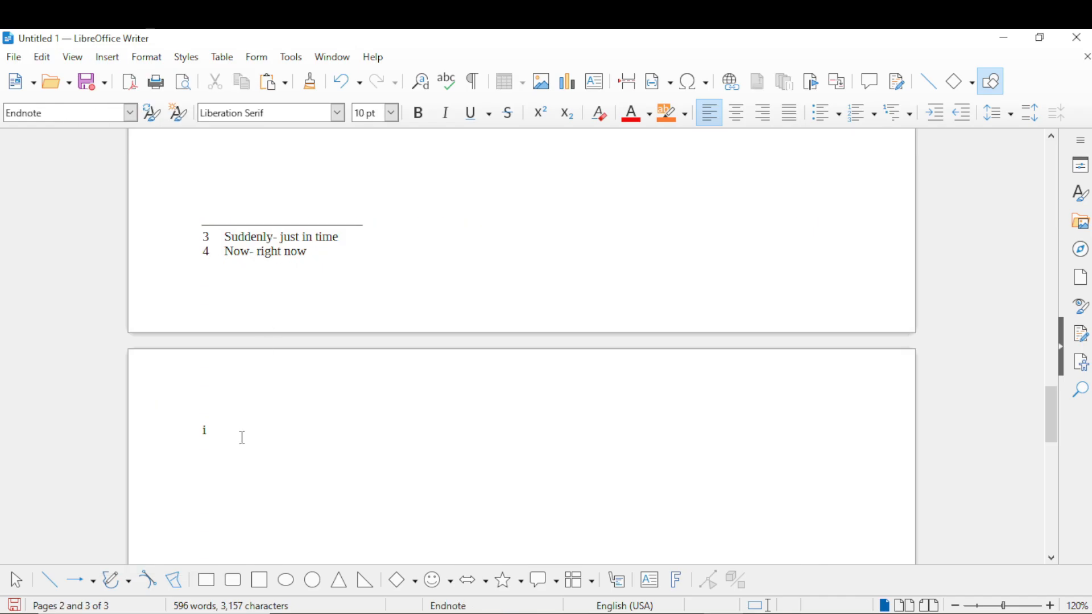
- Follow the endnote marker on "middle" to the endnote page and enter "Middle - center" as the note text
{"action": "scroll", "coordinate": [241, 437], "scroll_direction": "down", "scroll_amount": 7}
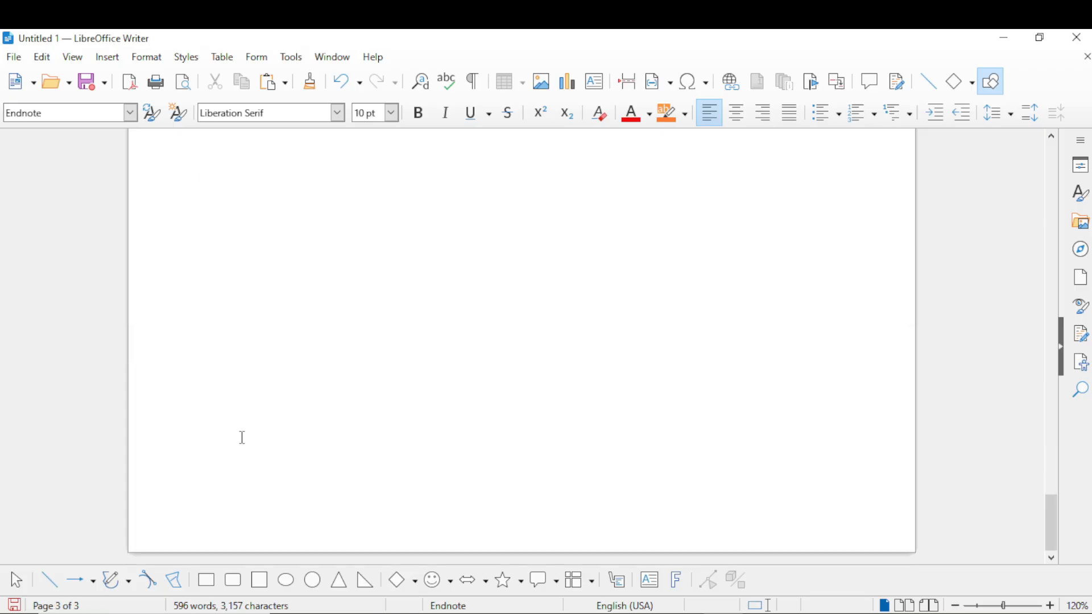
{"action": "scroll", "coordinate": [242, 437], "scroll_direction": "up", "scroll_amount": 11}
{"action": "scroll", "coordinate": [242, 437], "scroll_direction": "up", "scroll_amount": 10}
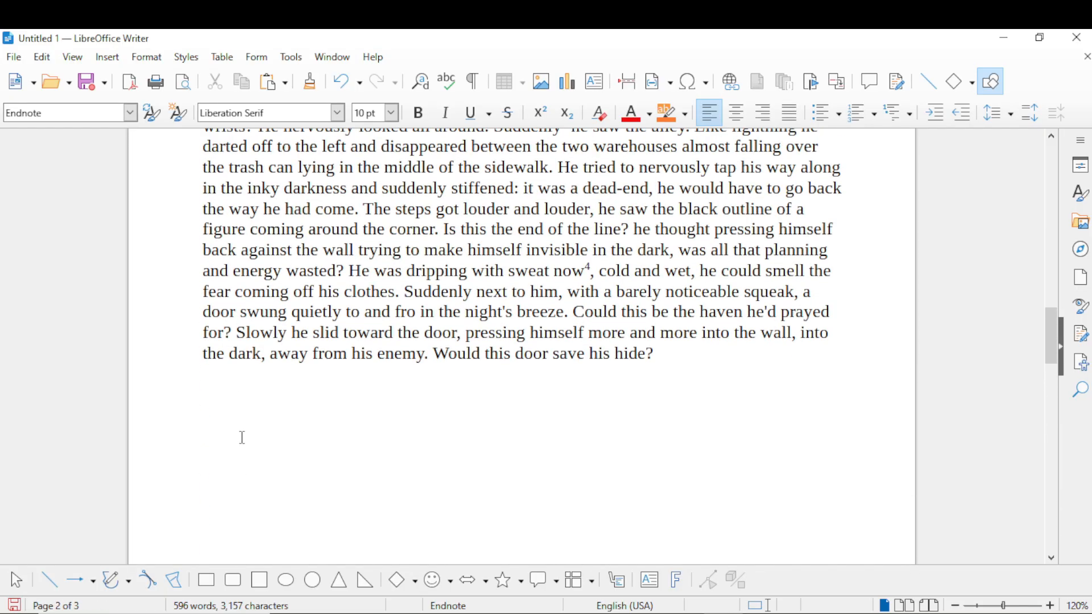
{"action": "scroll", "coordinate": [242, 437], "scroll_direction": "down", "scroll_amount": 12}
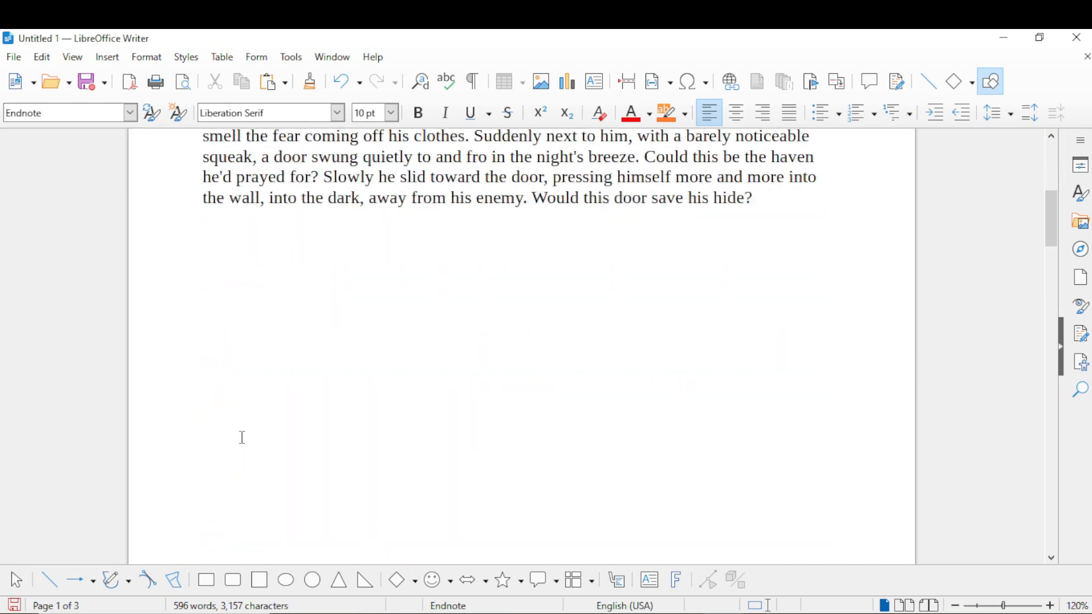
{"action": "scroll", "coordinate": [242, 437], "scroll_direction": "down", "scroll_amount": 10}
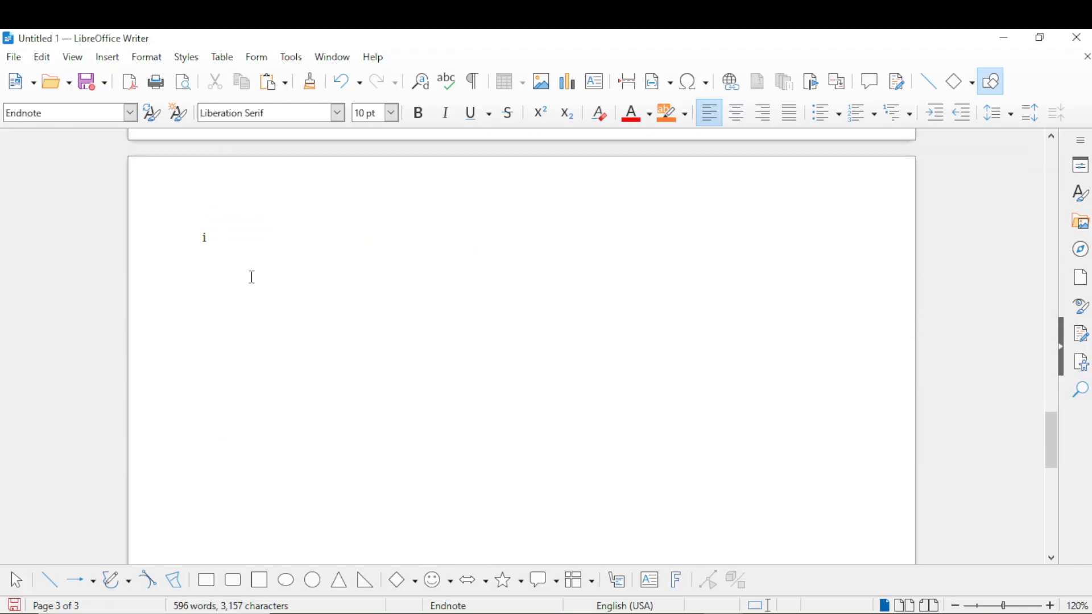
{"action": "key", "text": "ctrl+Home"}
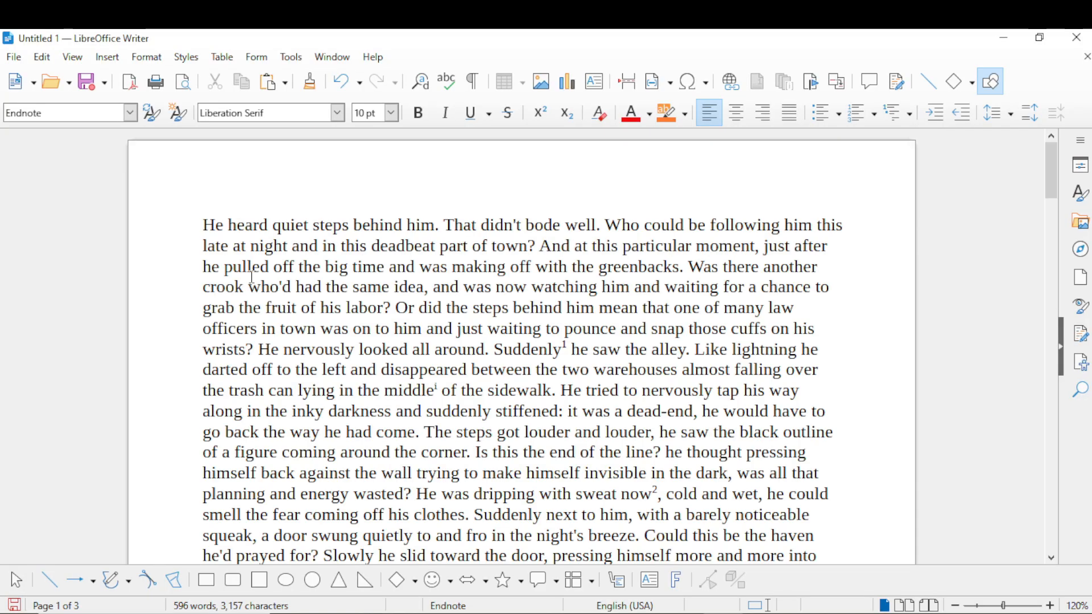
{"action": "left_click", "coordinate": [430, 388]}
{"action": "scroll", "coordinate": [295, 295], "scroll_direction": "up", "scroll_amount": 5}
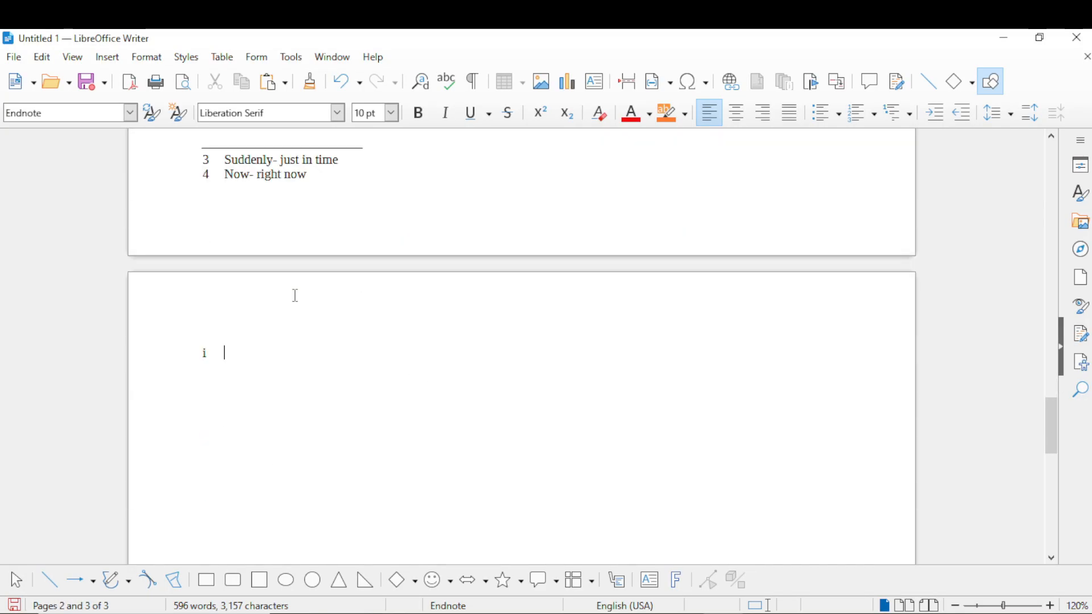
{"action": "scroll", "coordinate": [295, 295], "scroll_direction": "down", "scroll_amount": 1}
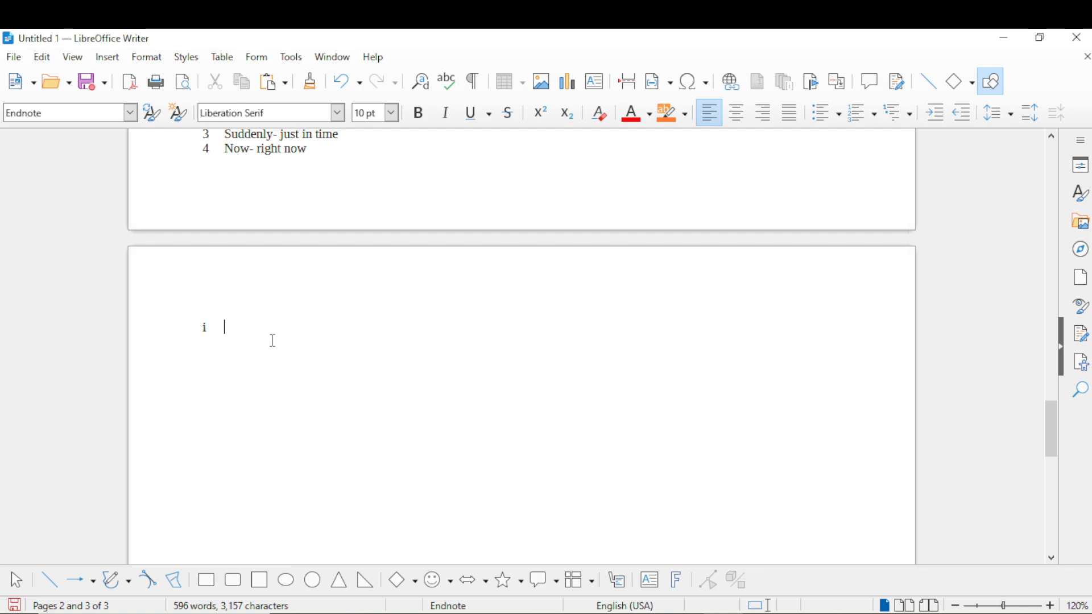
{"action": "type", "text": "Middle - center"}
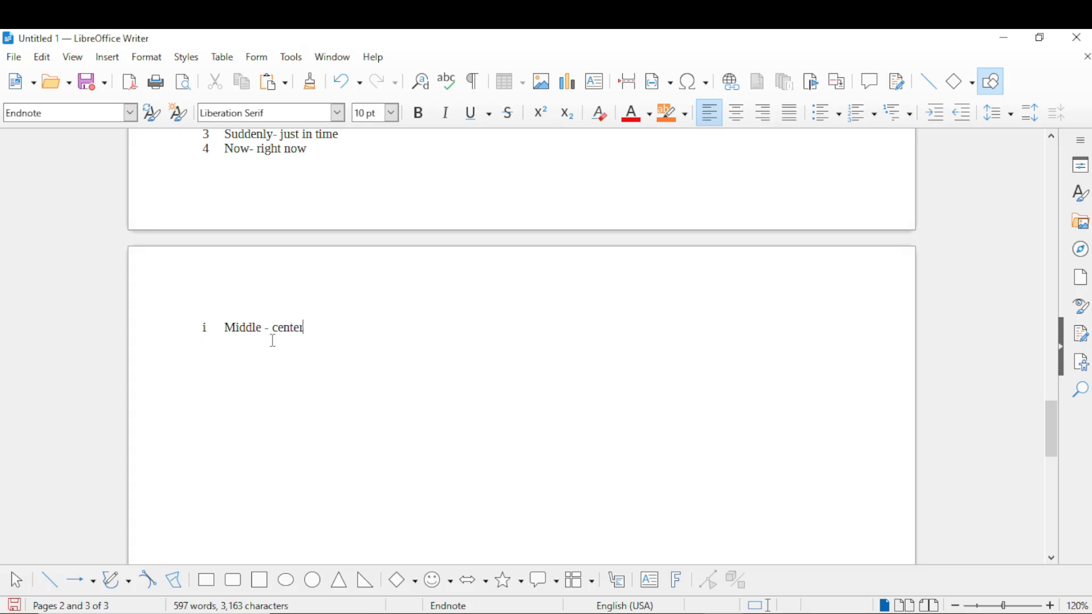
- Follow the endnote's number back to its marker in the first page's text and highlight the word "middle" with its marker
{"action": "left_click", "coordinate": [205, 330]}
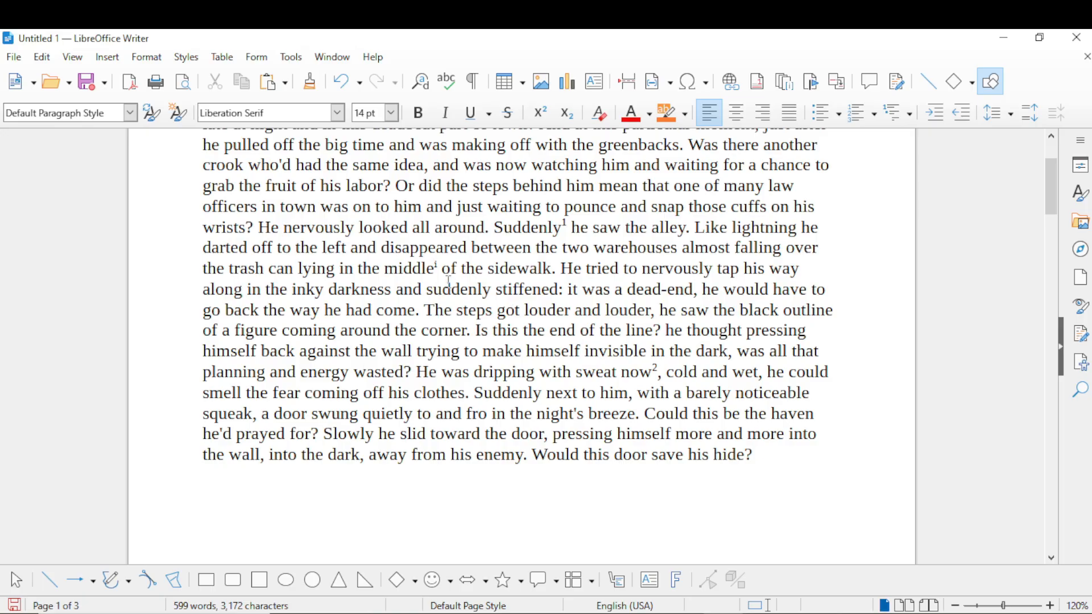
{"action": "left_click_drag", "start_coordinate": [445, 271], "coordinate": [391, 272]}
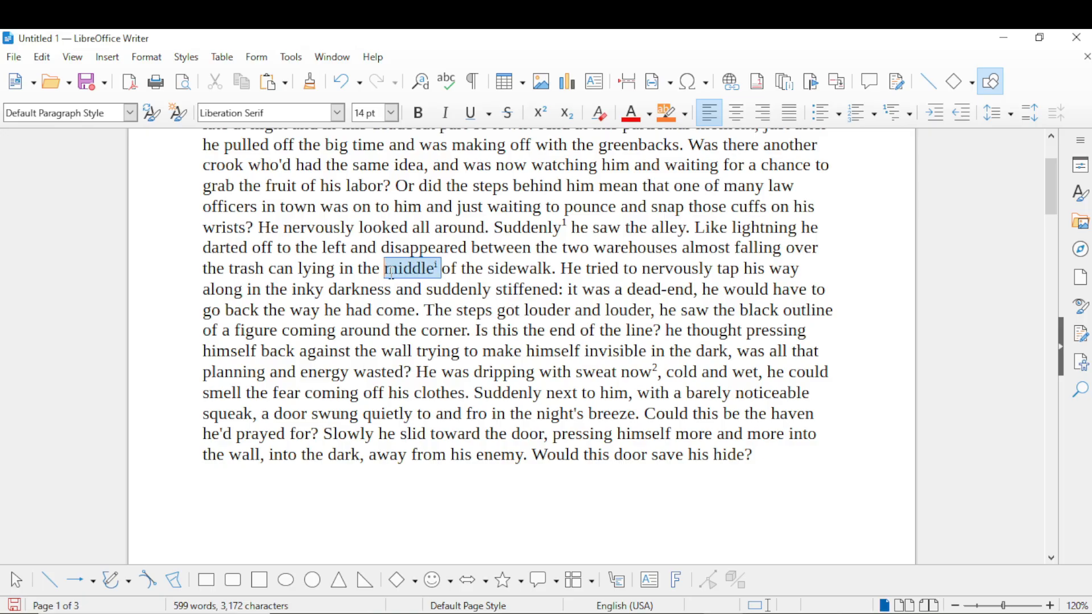
{"action": "left_click", "coordinate": [391, 273]}
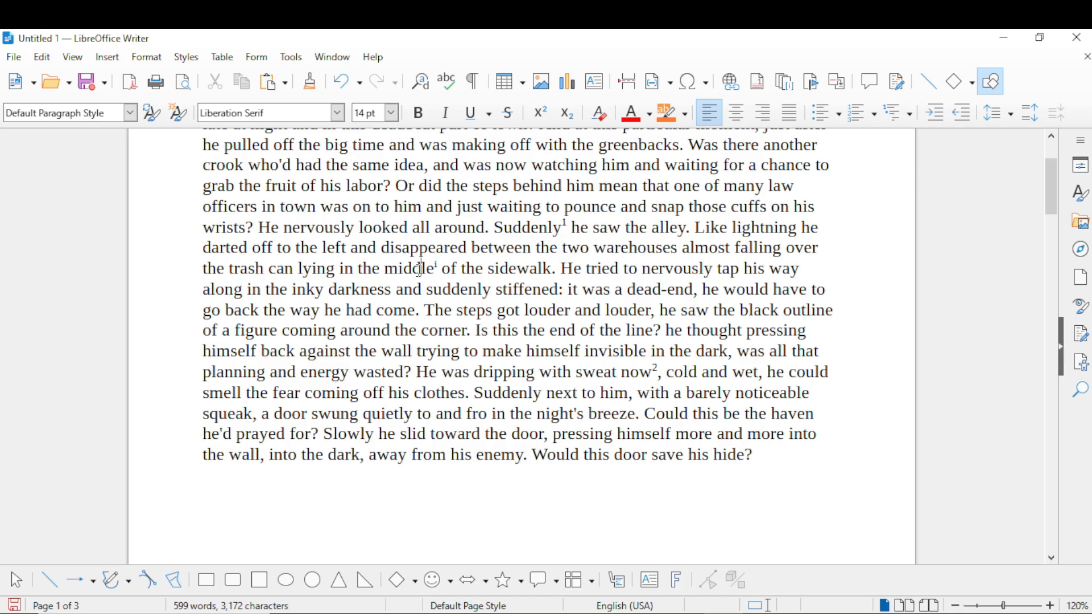
- Follow the marker on "middle" to its endnote, and return to the beginning of the first page's text
{"action": "left_click", "coordinate": [420, 268]}
{"action": "left_click", "coordinate": [435, 269]}
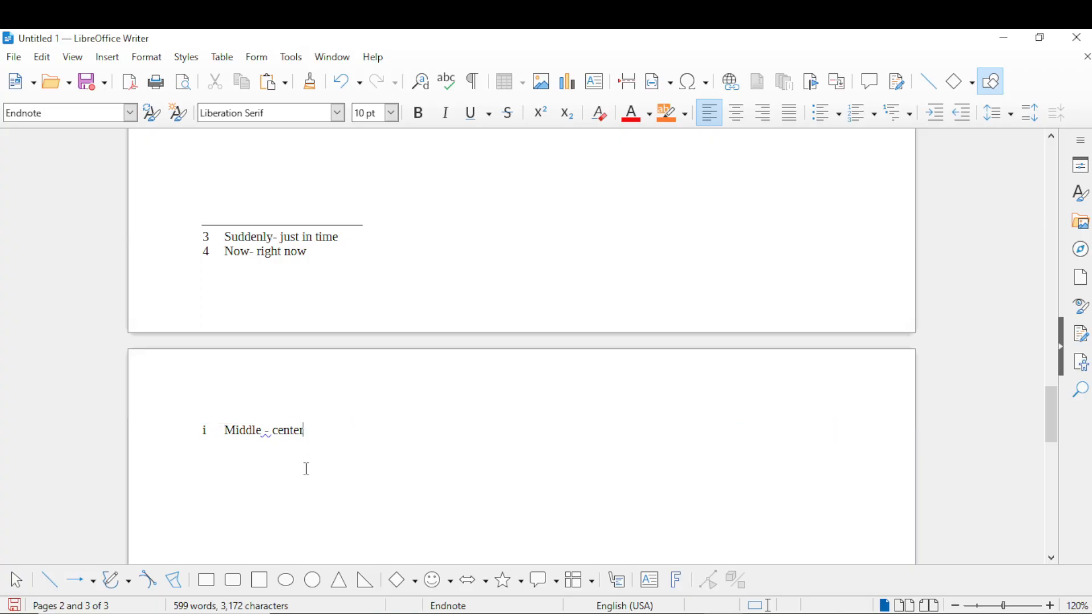
{"action": "scroll", "coordinate": [306, 466], "scroll_direction": "up", "scroll_amount": 20}
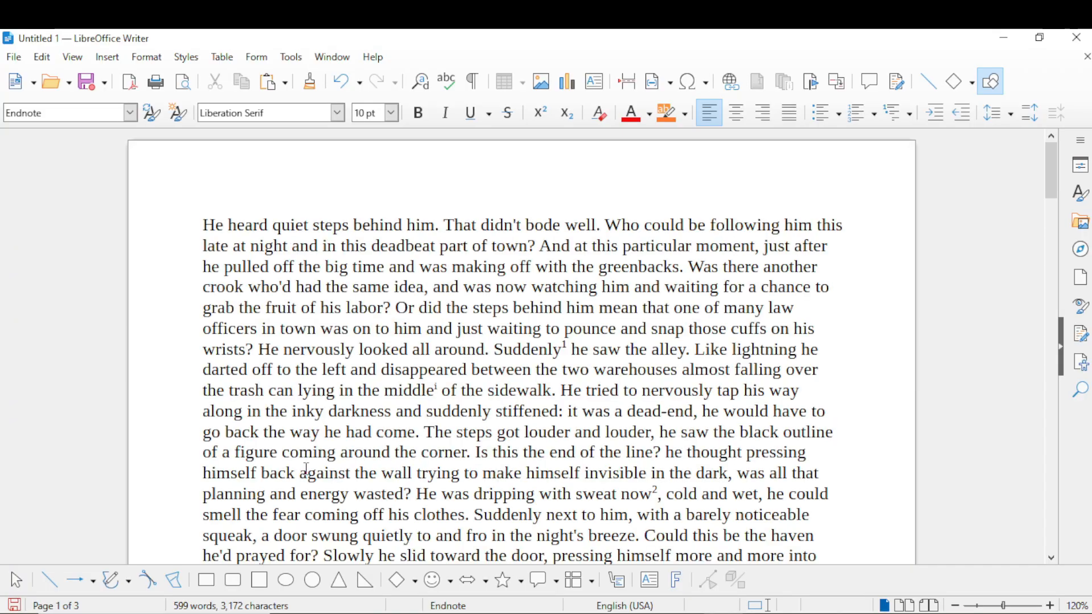
{"action": "left_click", "coordinate": [447, 194]}
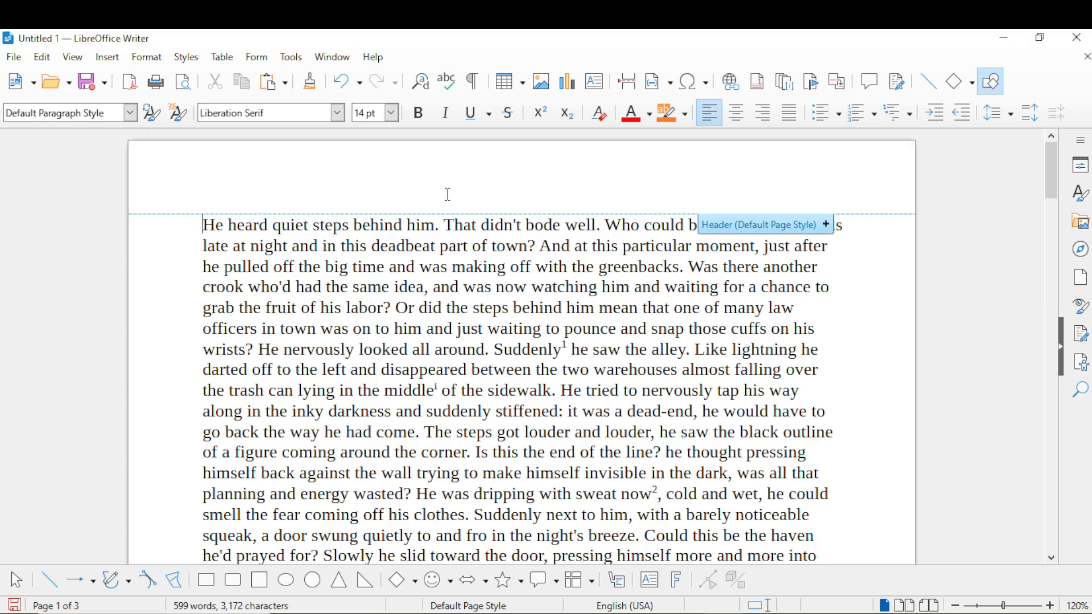